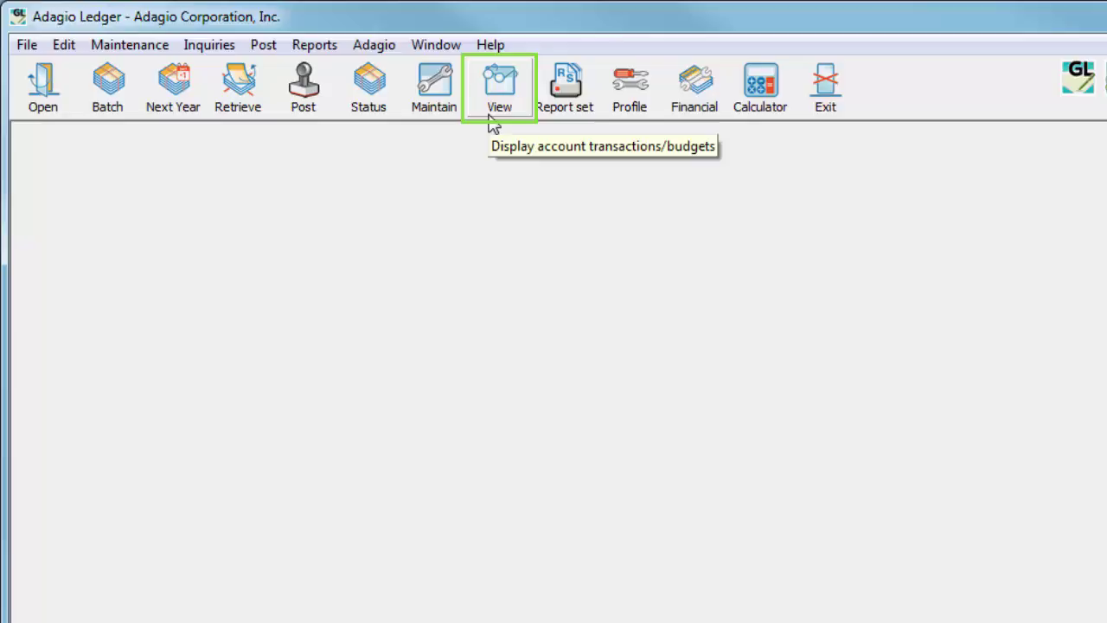
Open the View Transaction/Budgets inquiry, review its column options, and show fiscal year 2006 balances.
{"action": "left_click", "coordinate": [226, 47]}
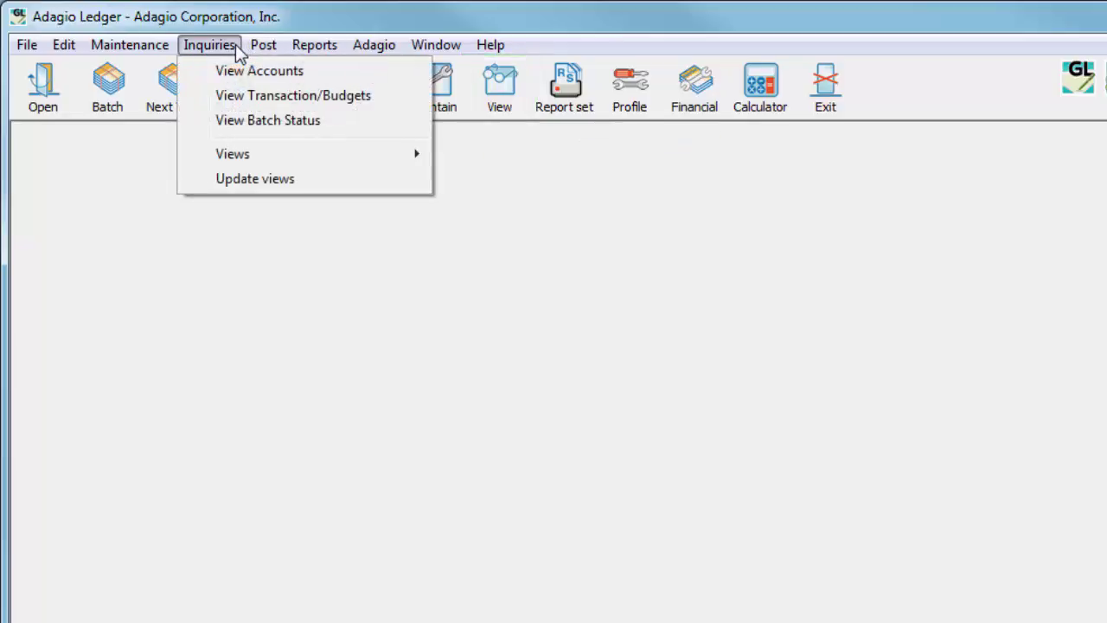
{"action": "left_click", "coordinate": [207, 100]}
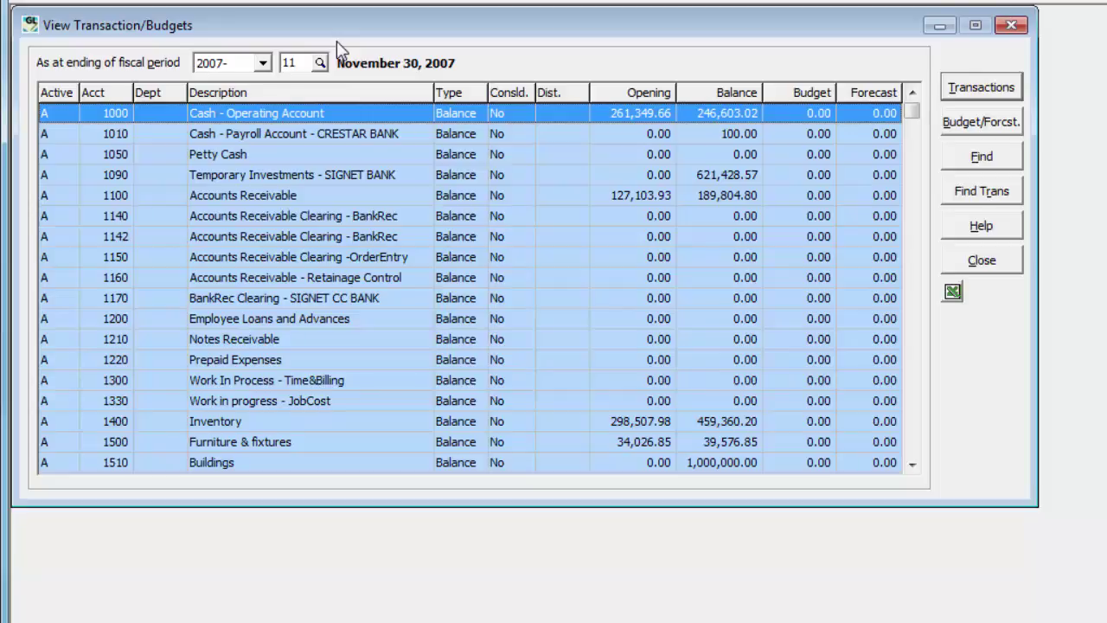
{"action": "right_click", "coordinate": [573, 93]}
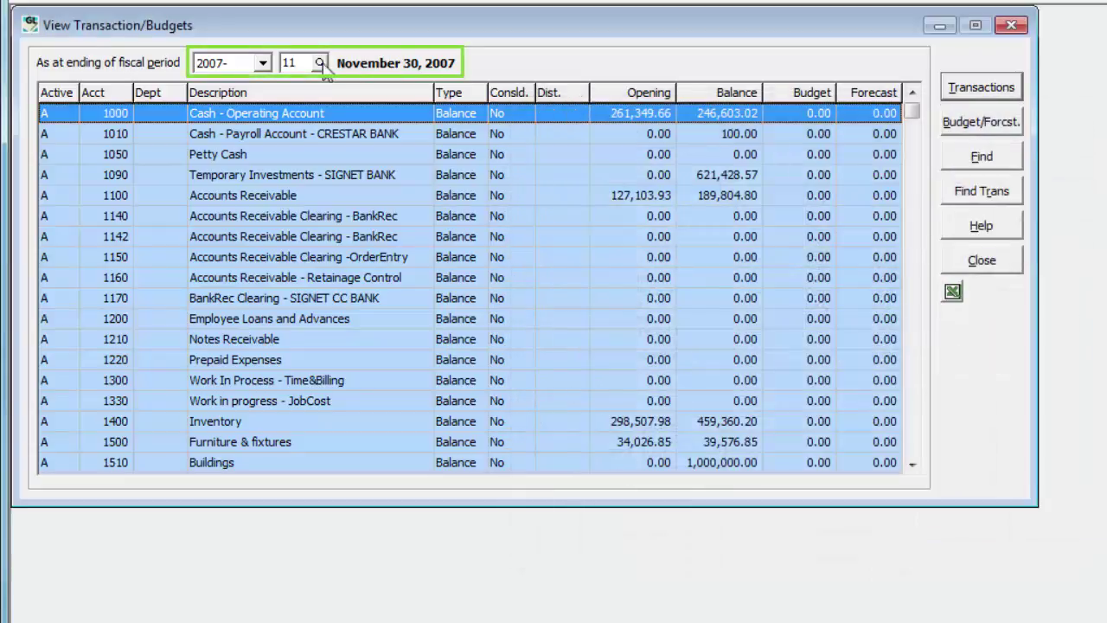
{"action": "left_click", "coordinate": [261, 62]}
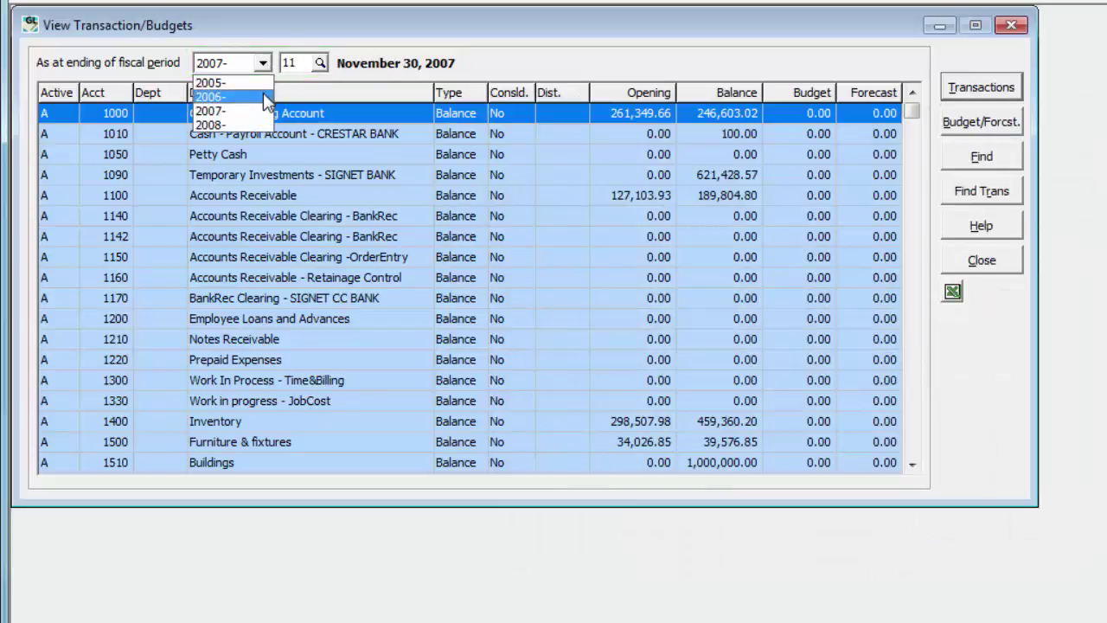
{"action": "left_click", "coordinate": [263, 96]}
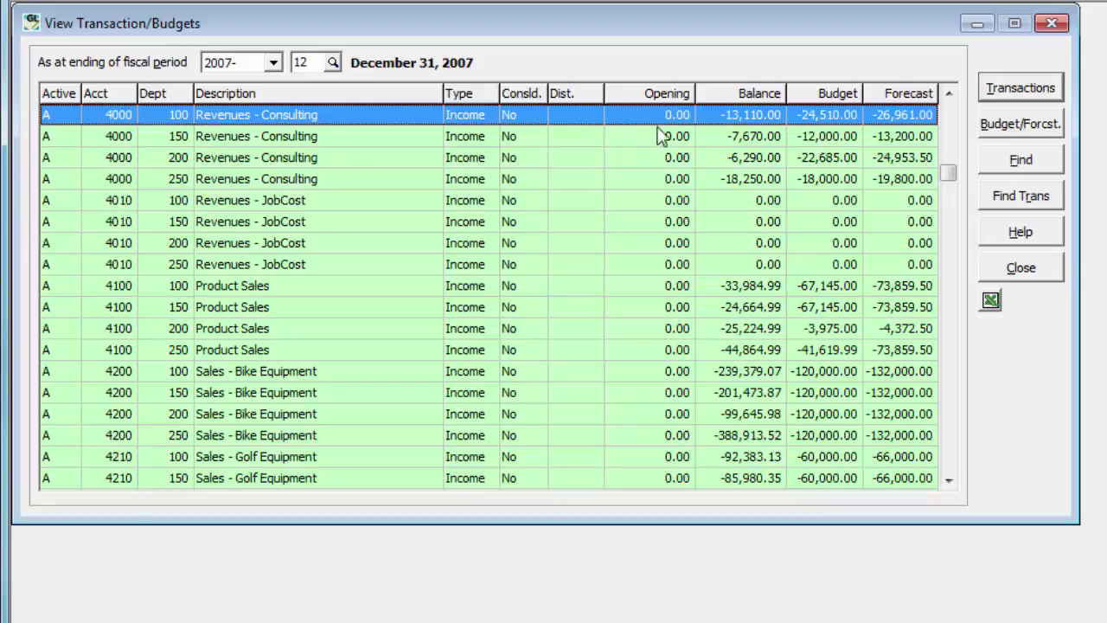
Show Revenues - Consulting 4000-100 forecast history compared against fiscal year 2005.
{"action": "left_click", "coordinate": [983, 136]}
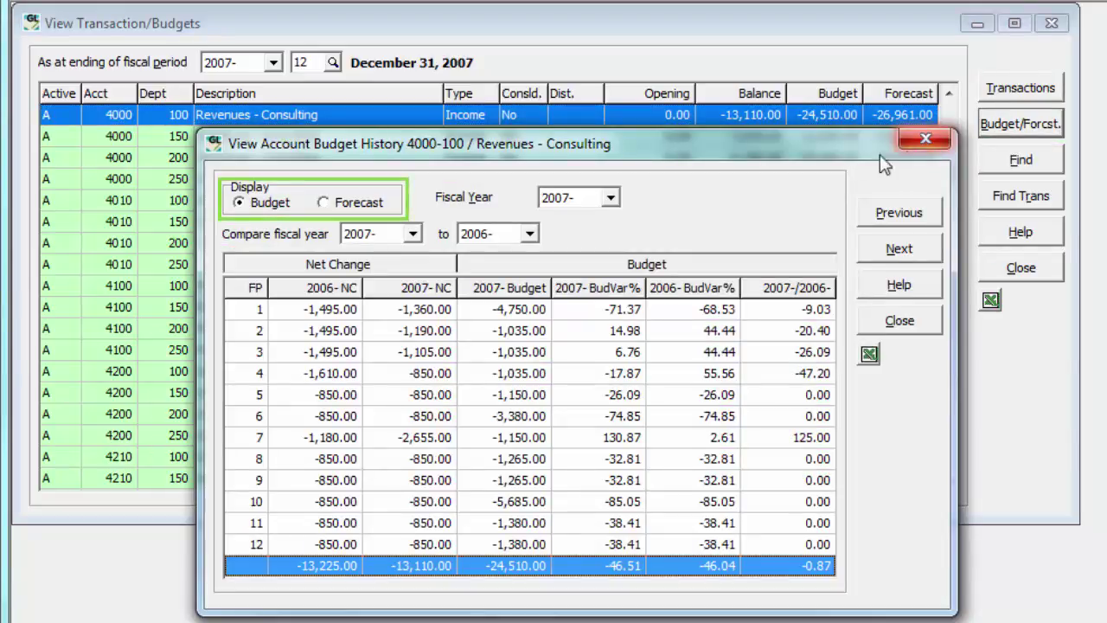
{"action": "left_click", "coordinate": [374, 208]}
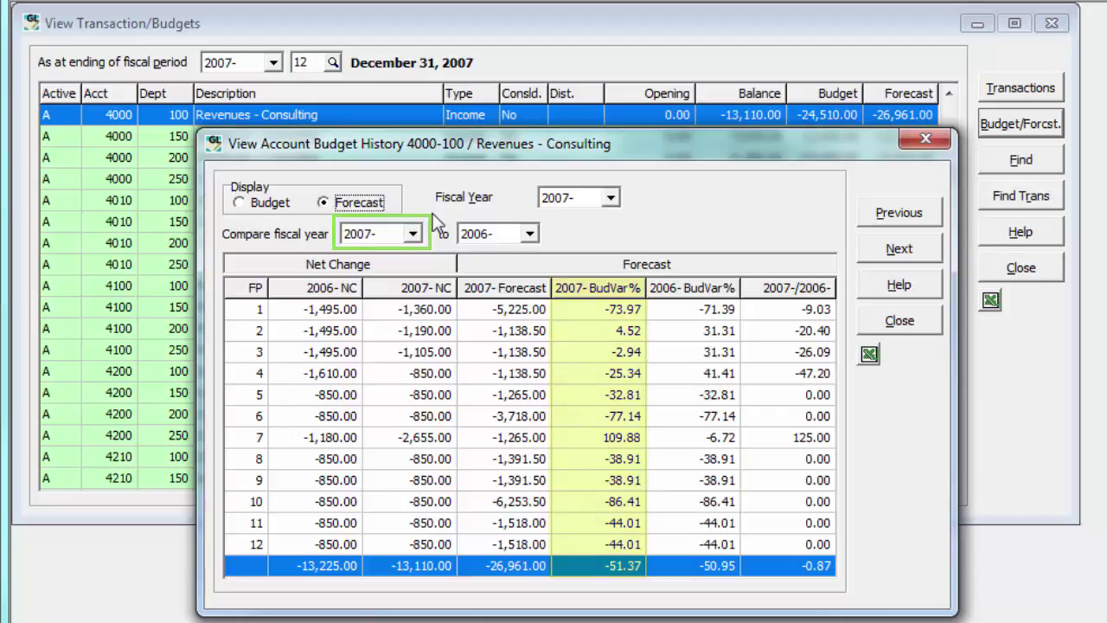
{"action": "left_click", "coordinate": [529, 233]}
{"action": "left_click", "coordinate": [533, 256]}
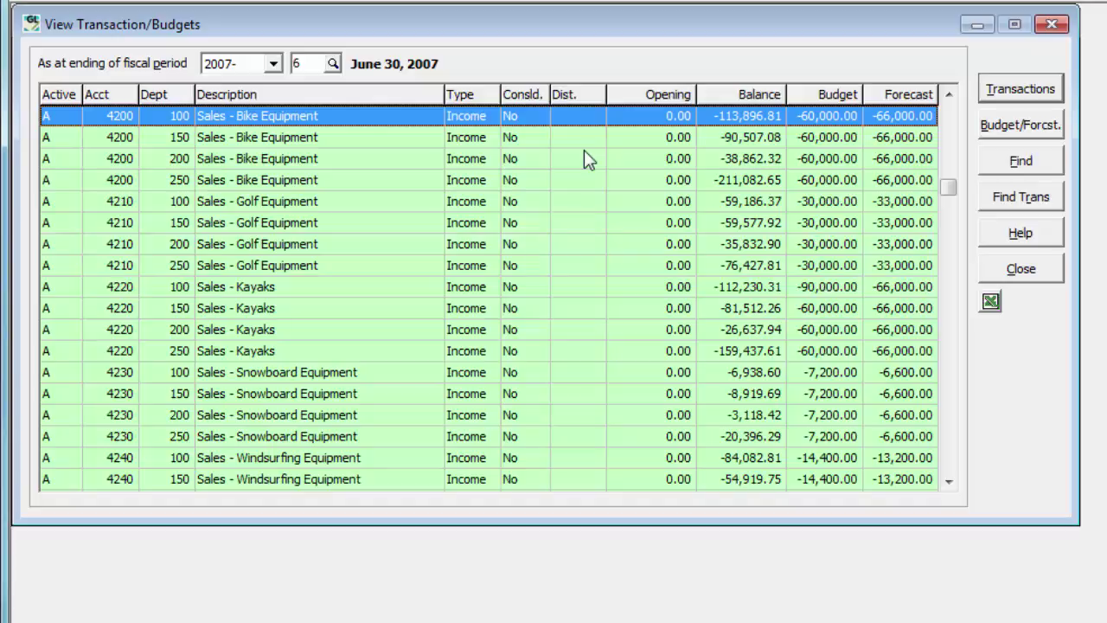
List only 2008 period 1 transactions for account 4200-250, then advance to 4210-100.
{"action": "left_click", "coordinate": [632, 182]}
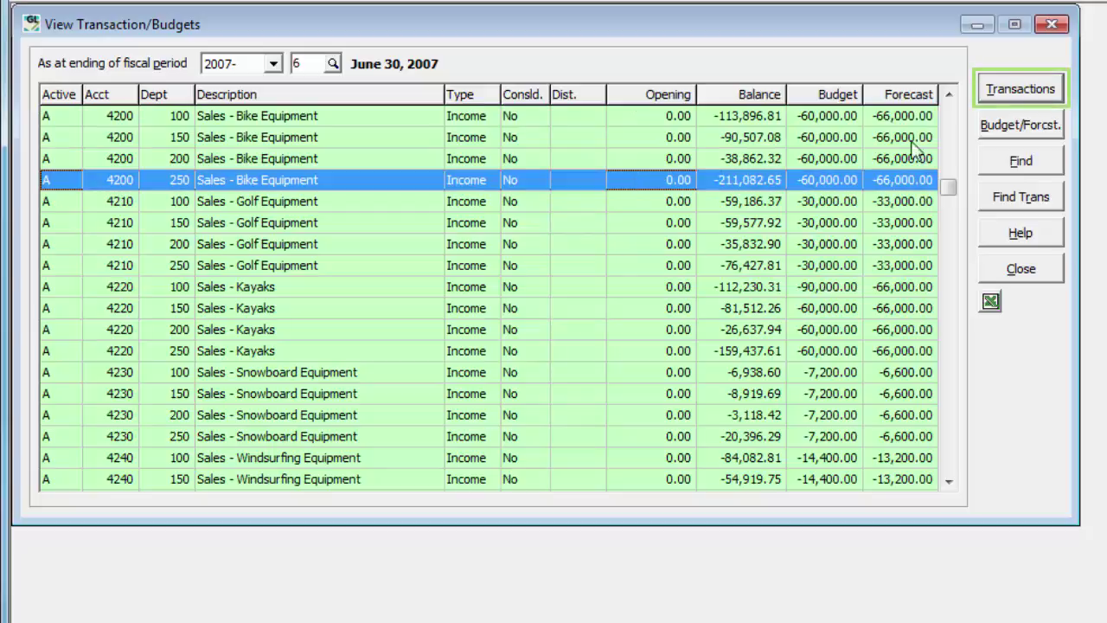
{"action": "left_click", "coordinate": [1006, 101]}
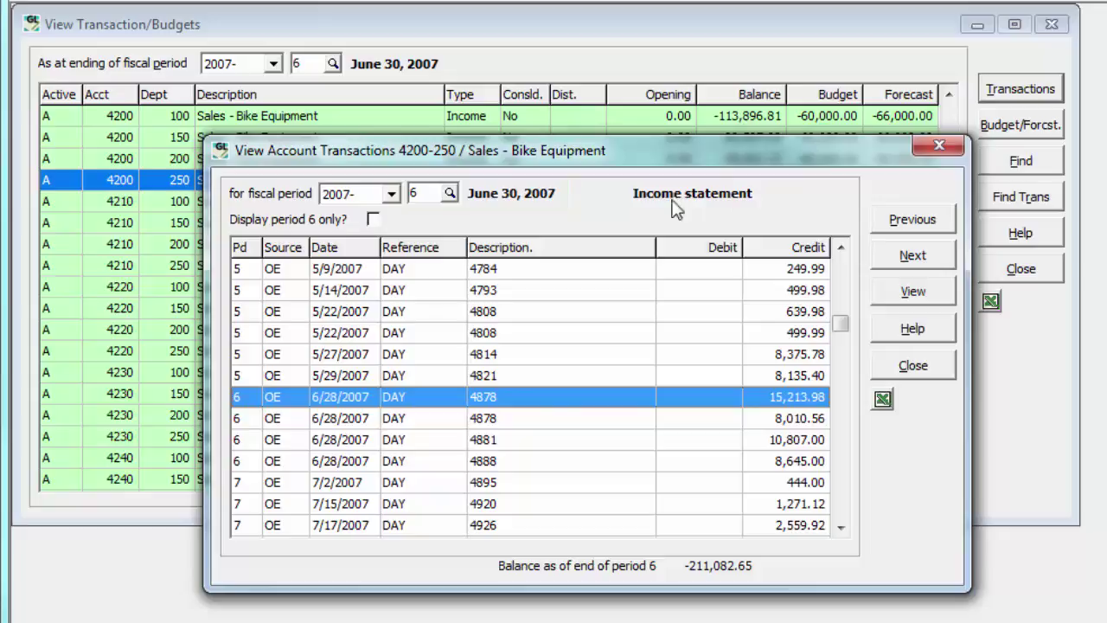
{"action": "left_click", "coordinate": [450, 196]}
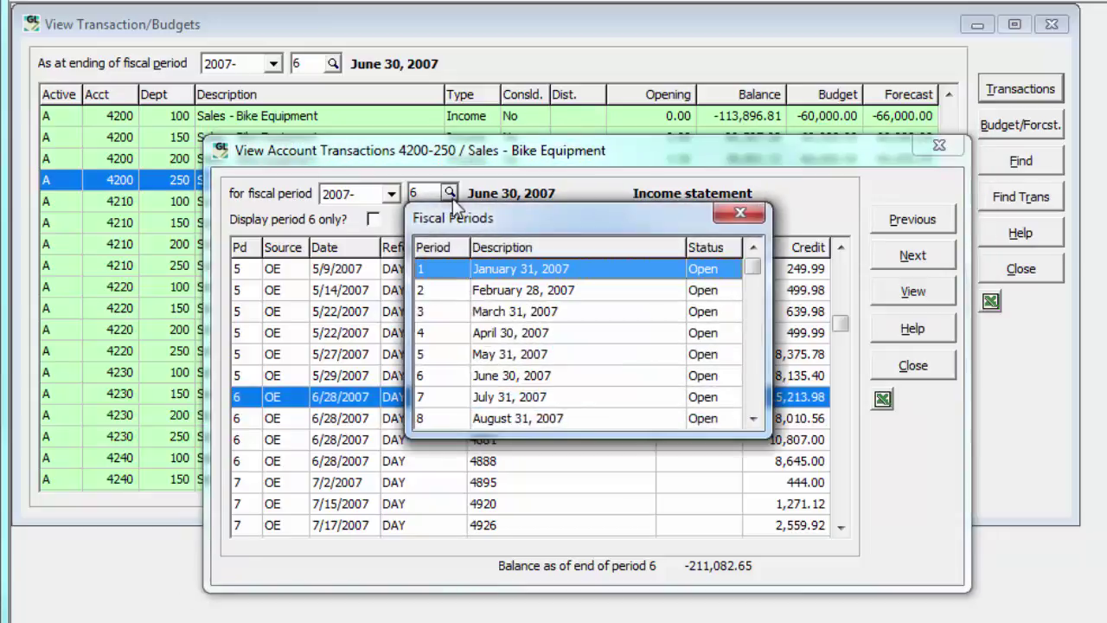
{"action": "double_click", "coordinate": [471, 273]}
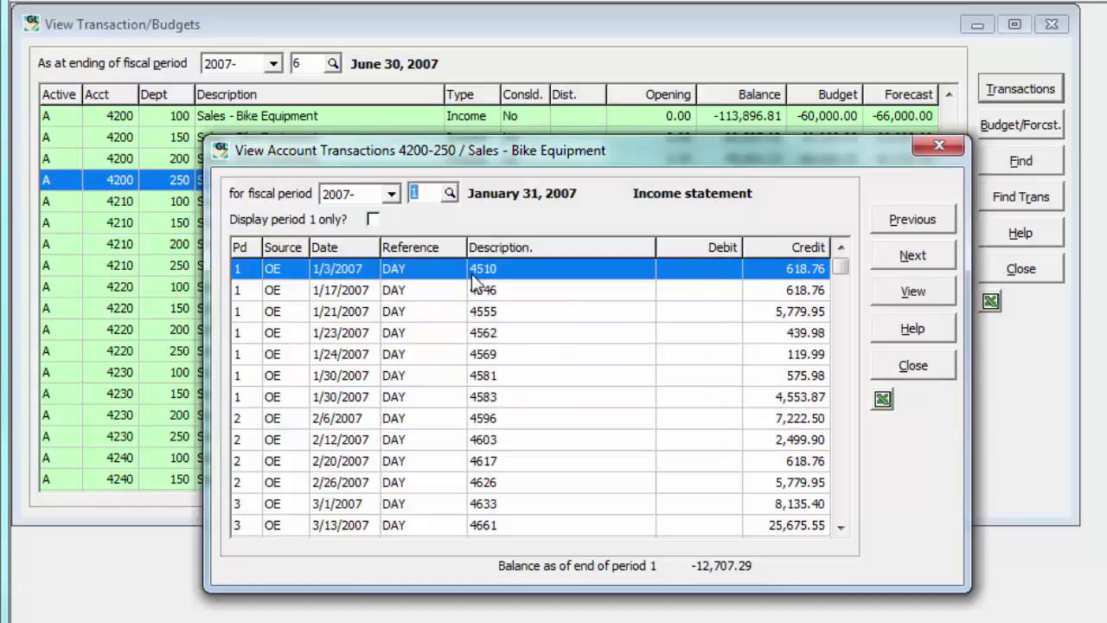
{"action": "left_click", "coordinate": [372, 219]}
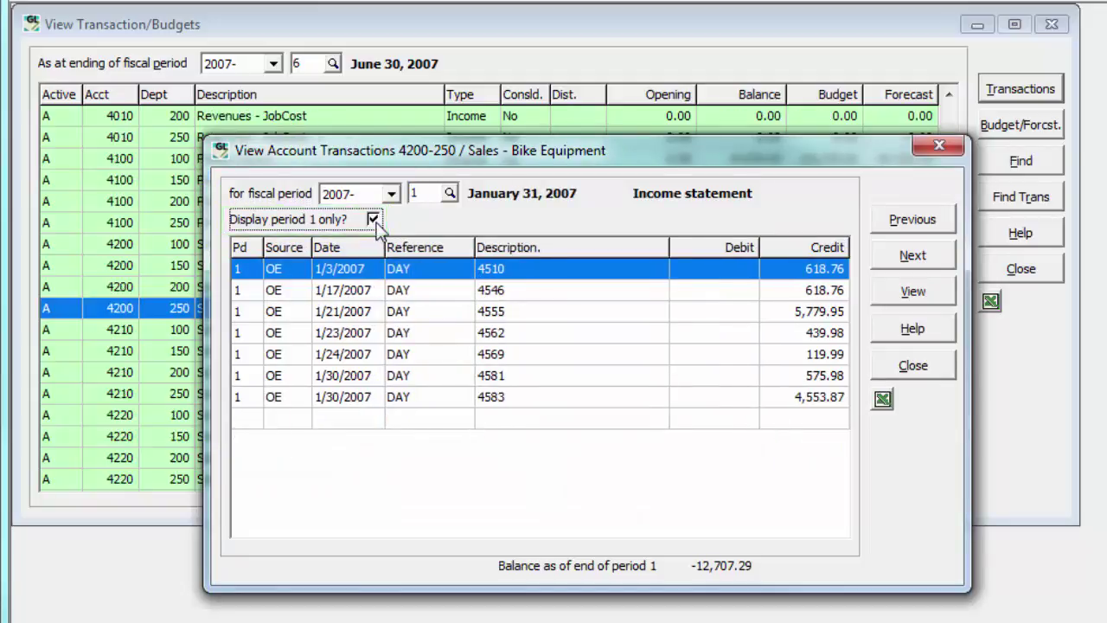
{"action": "left_click", "coordinate": [394, 197]}
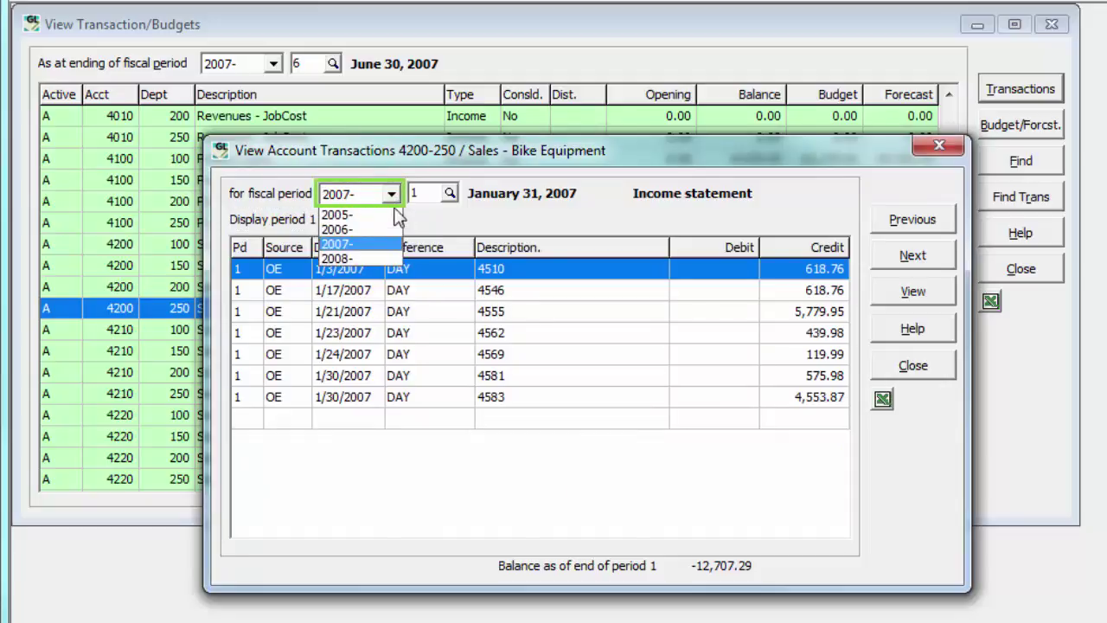
{"action": "left_click", "coordinate": [394, 259]}
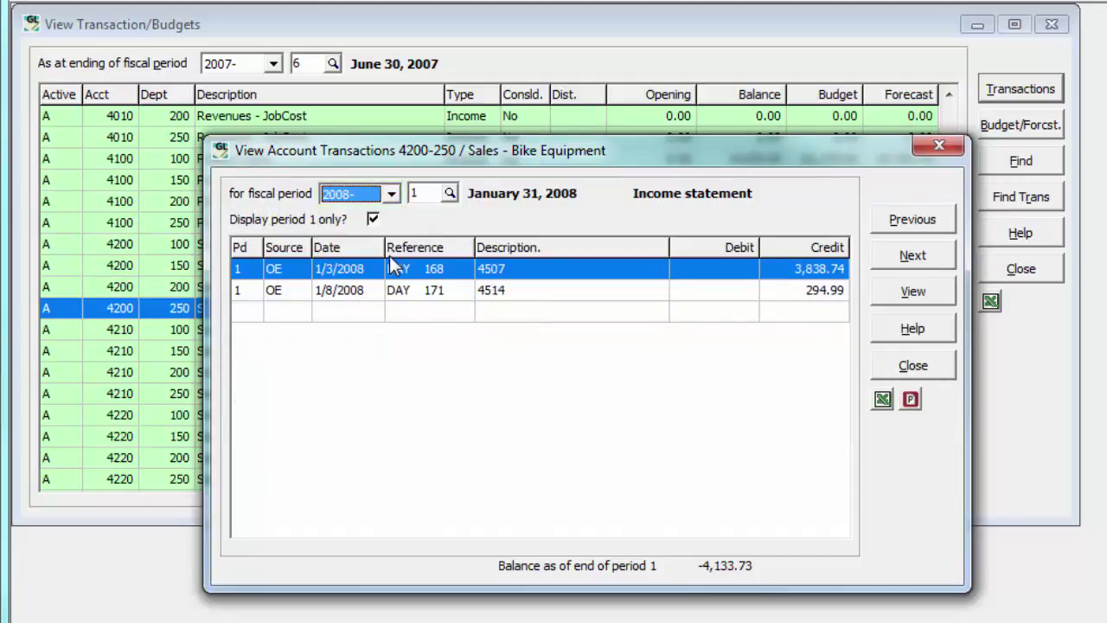
{"action": "left_click", "coordinate": [891, 259]}
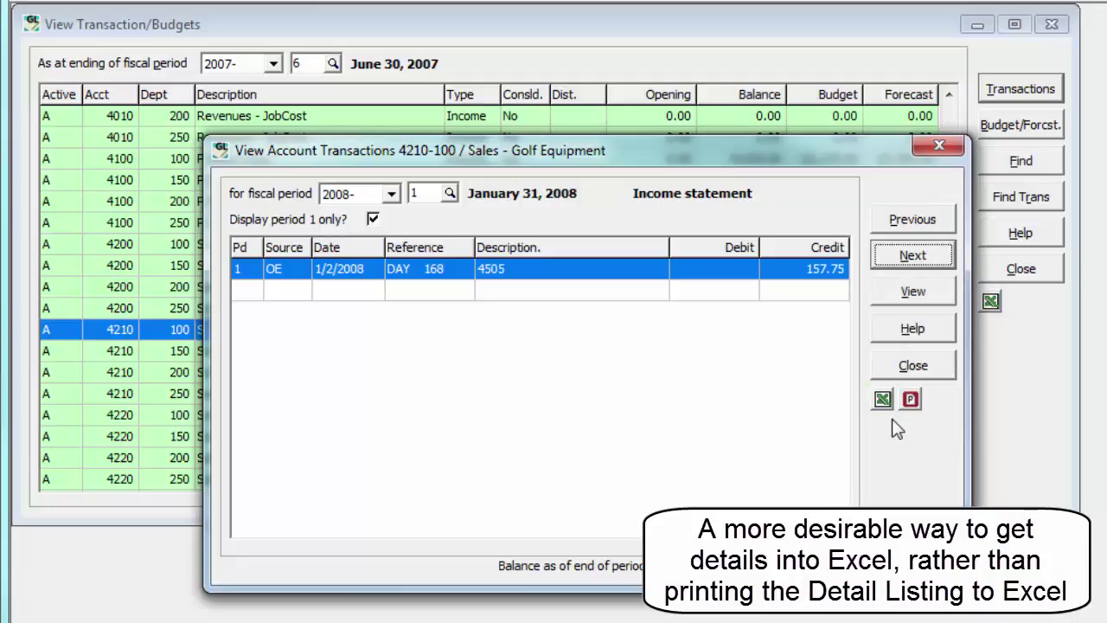
View the full details of transaction 4505 and select its 4600 entry line.
{"action": "left_click", "coordinate": [899, 307]}
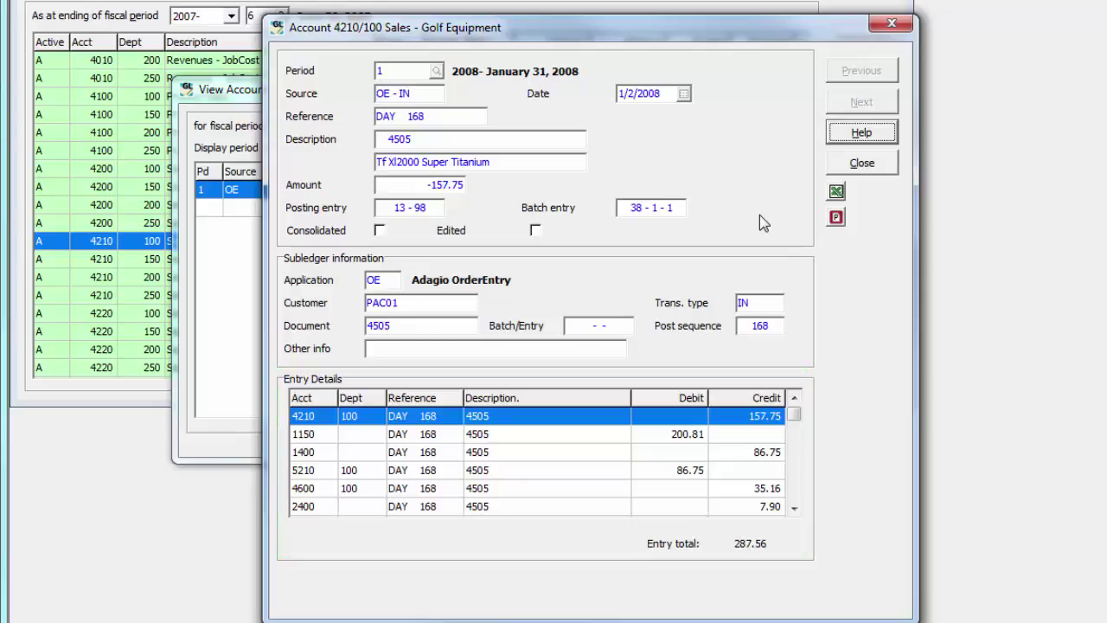
{"action": "left_click", "coordinate": [602, 491]}
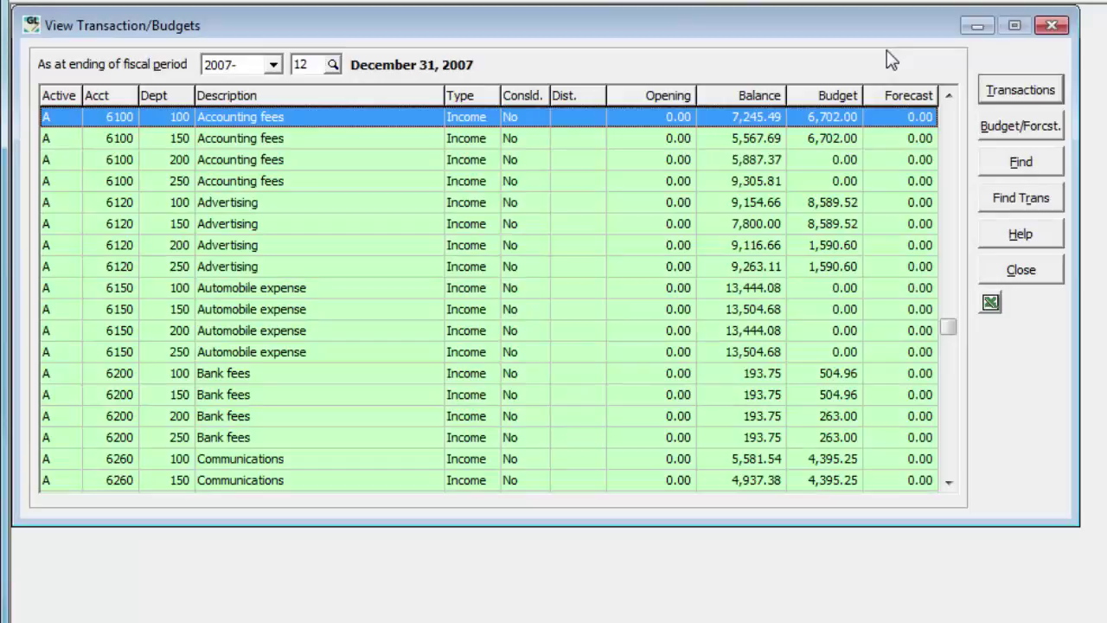
Open the Find Trans transaction search and adjust its result columns.
{"action": "left_click", "coordinate": [990, 171]}
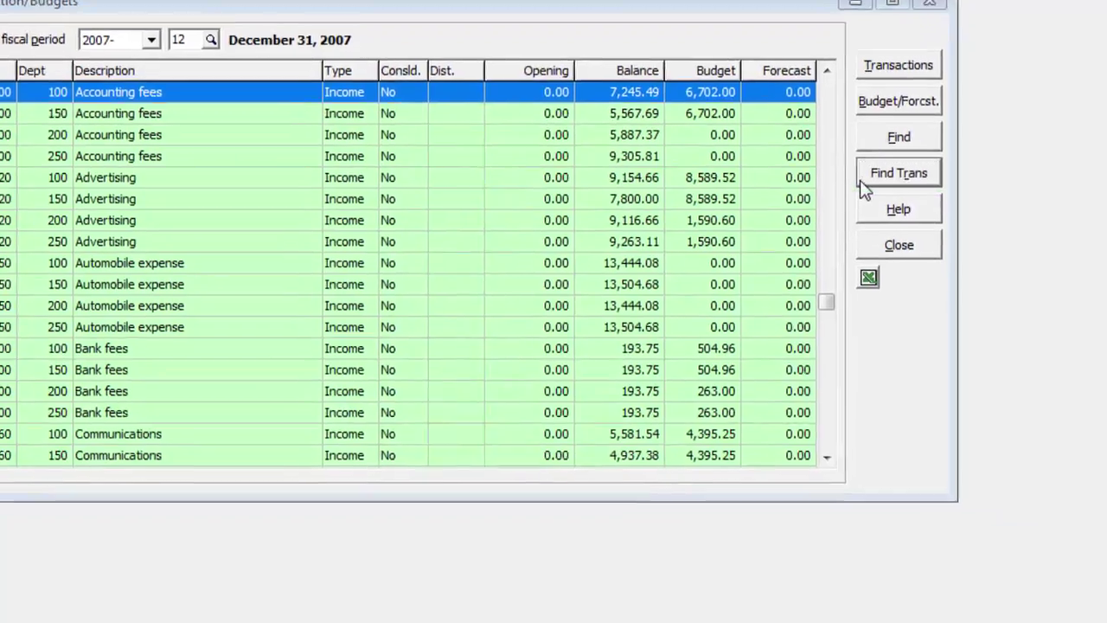
{"action": "left_click", "coordinate": [983, 208]}
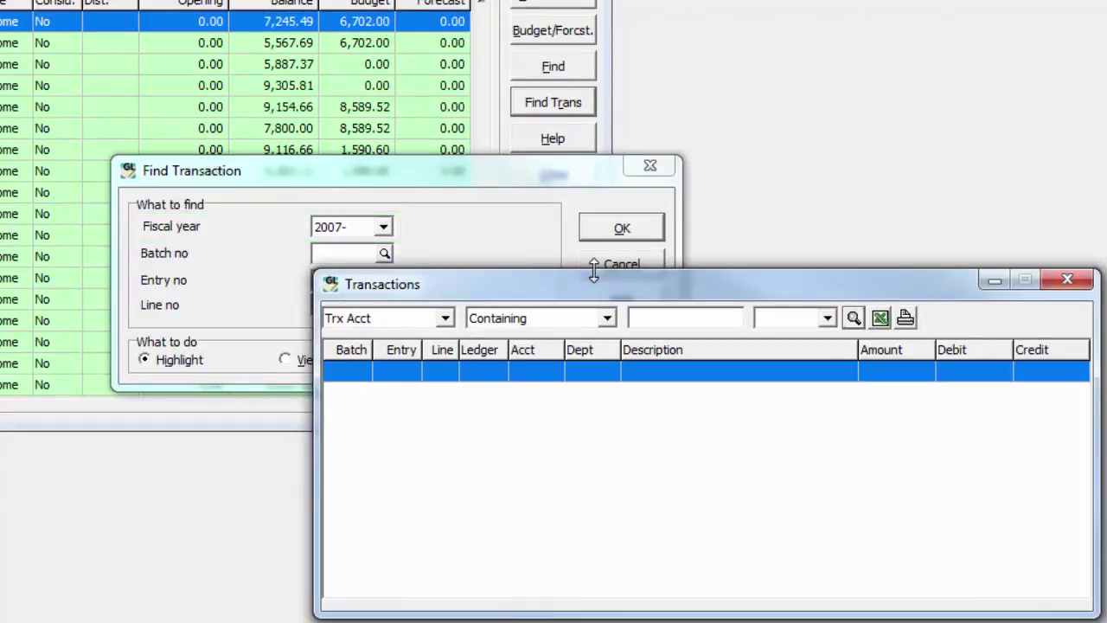
{"action": "right_click", "coordinate": [699, 354]}
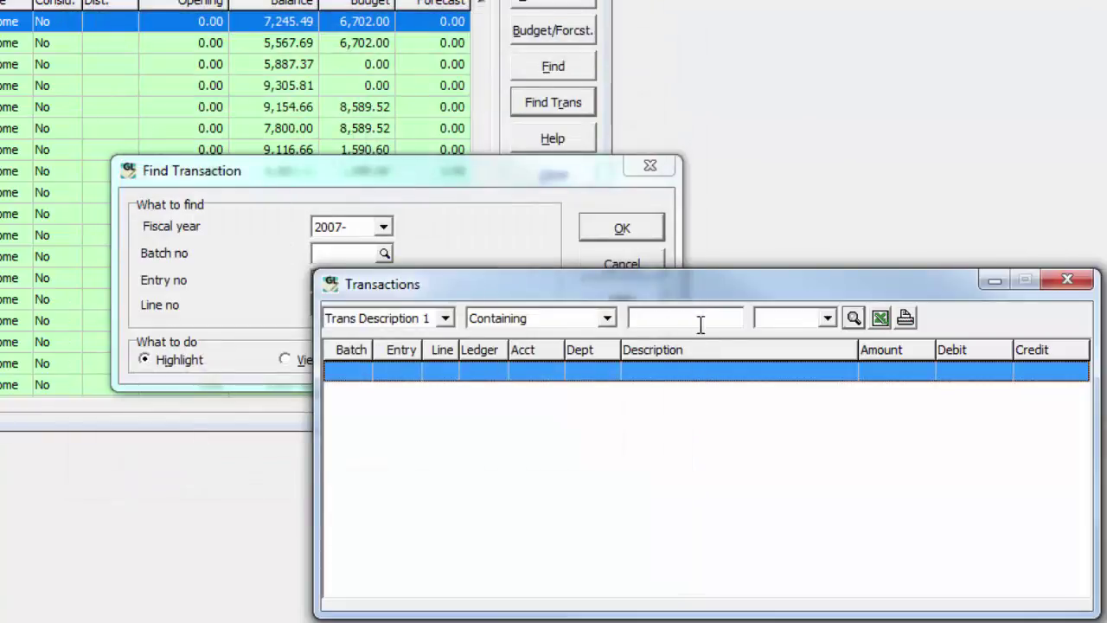
Search descriptions containing 'bell' and select the Chesapeake Bell 102.80 line.
{"action": "left_click", "coordinate": [698, 320]}
{"action": "type", "text": "bell"}
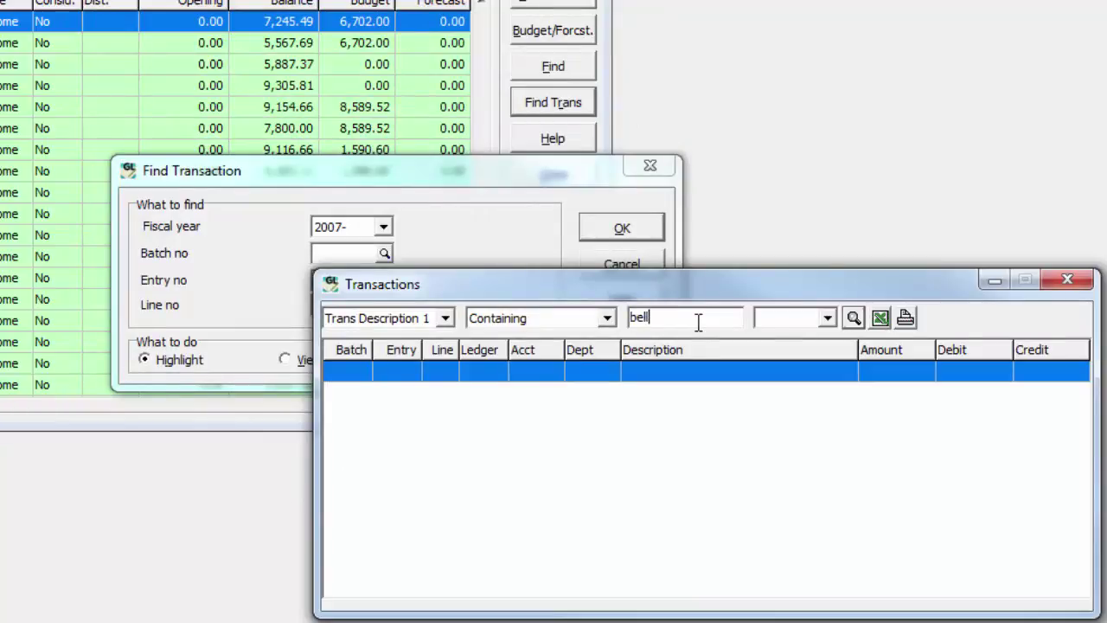
{"action": "left_click", "coordinate": [853, 318]}
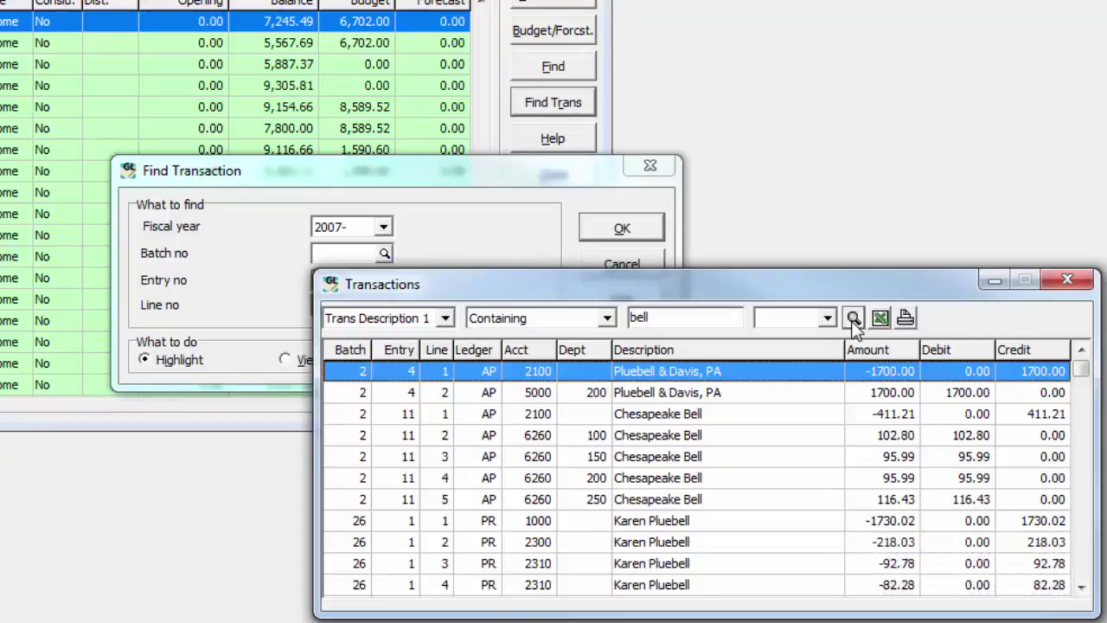
{"action": "left_click", "coordinate": [753, 435]}
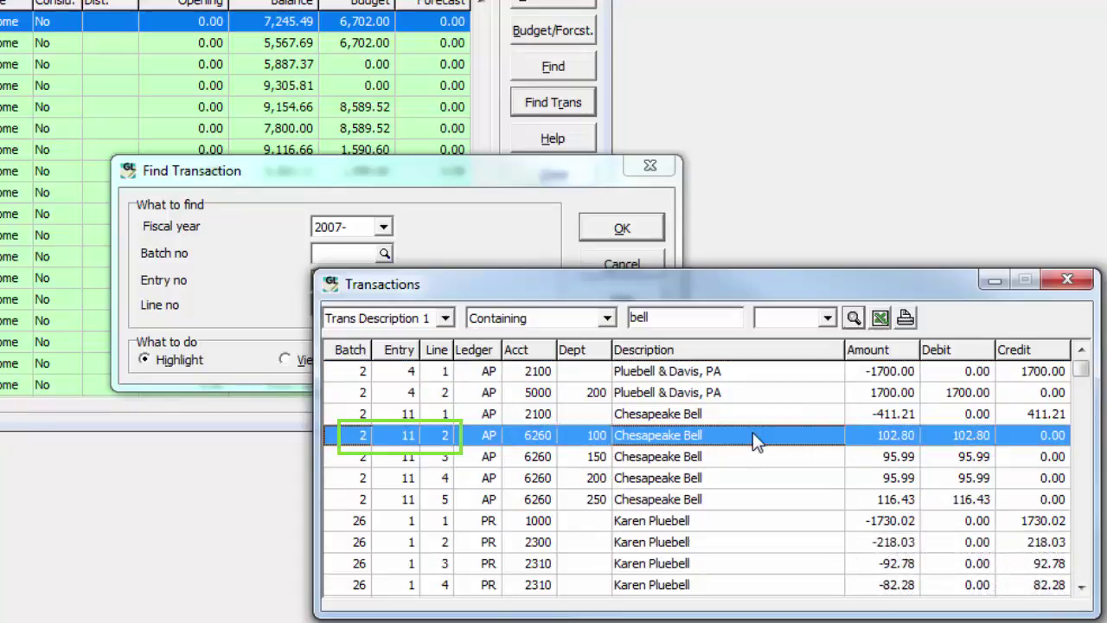
Load batch 2, entry 11, line 2 from the result and open it for viewing.
{"action": "double_click", "coordinate": [753, 434]}
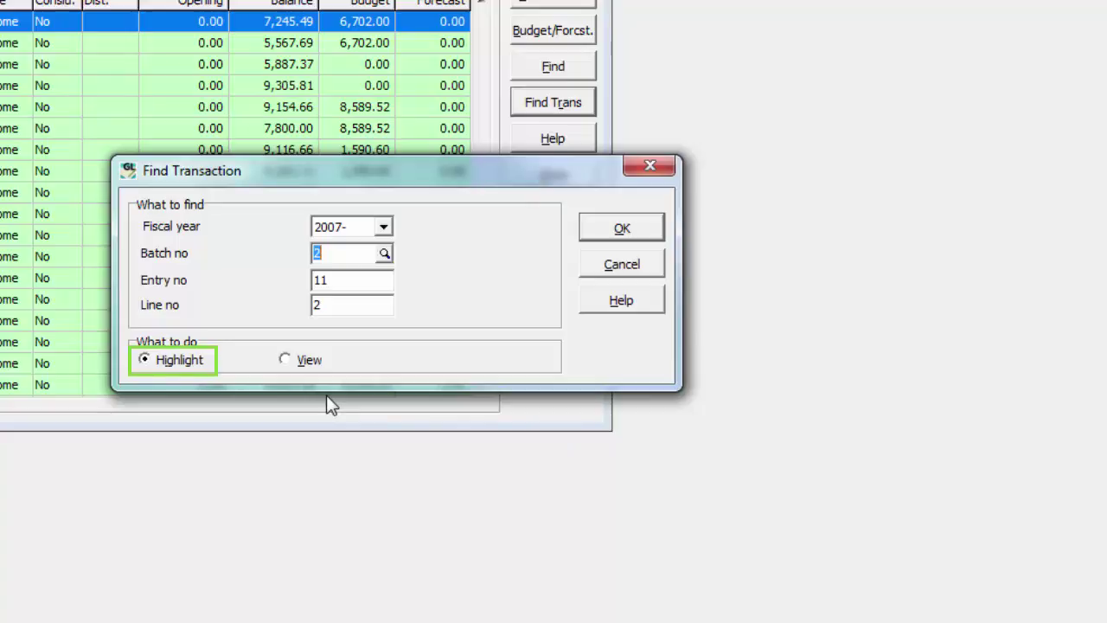
{"action": "left_click", "coordinate": [298, 364]}
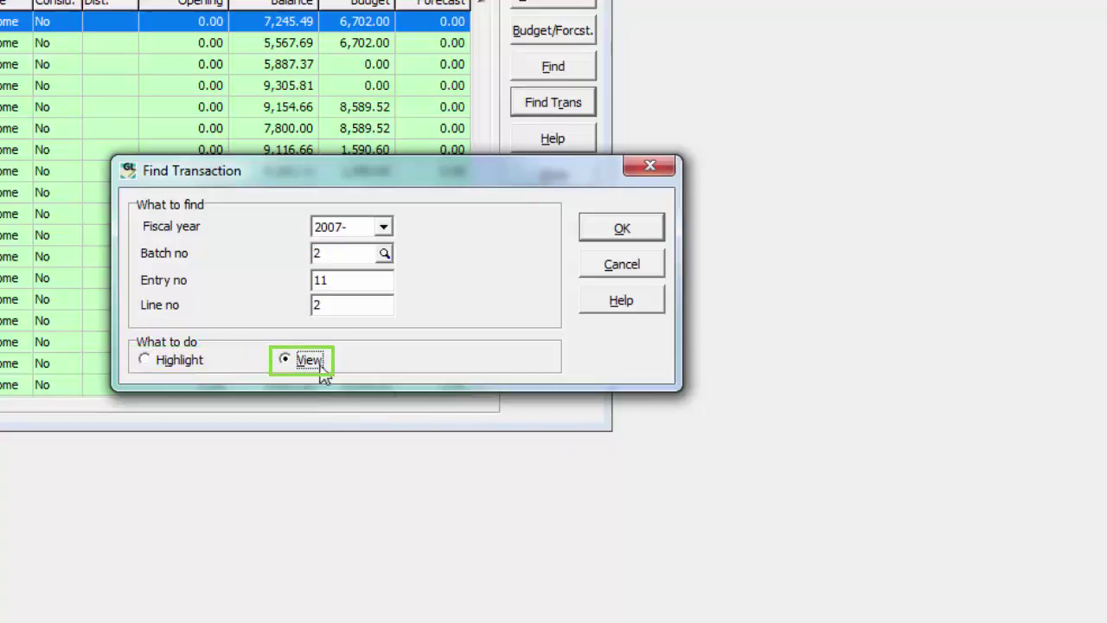
{"action": "left_click", "coordinate": [593, 230]}
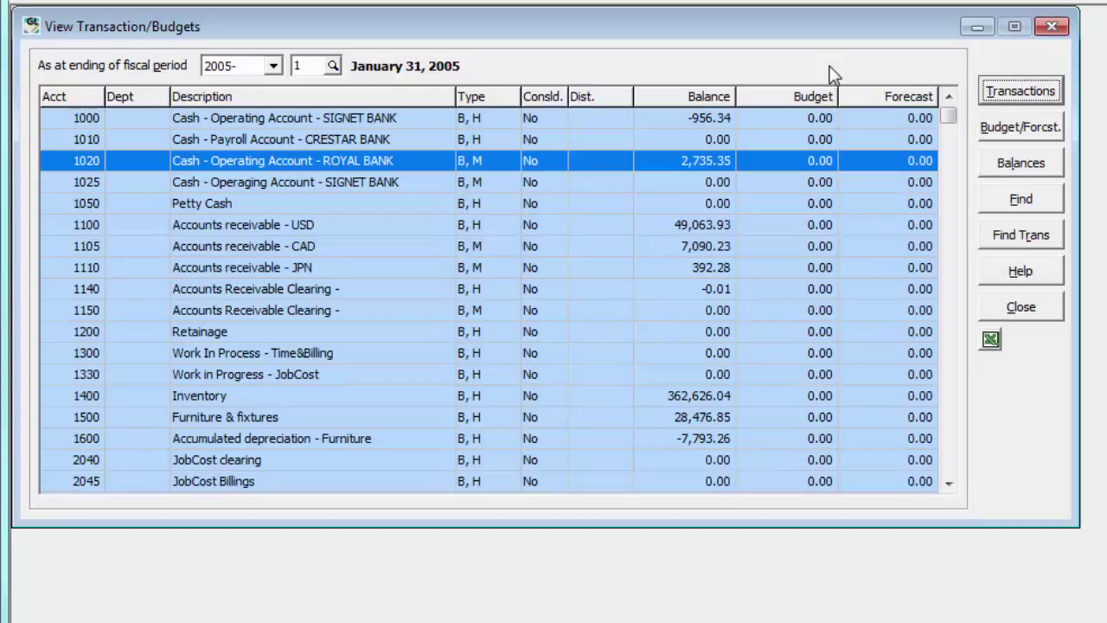
Show account 1020 Royal Bank balances by currency, including the 3,400.00 CAD balance.
{"action": "left_click", "coordinate": [987, 172]}
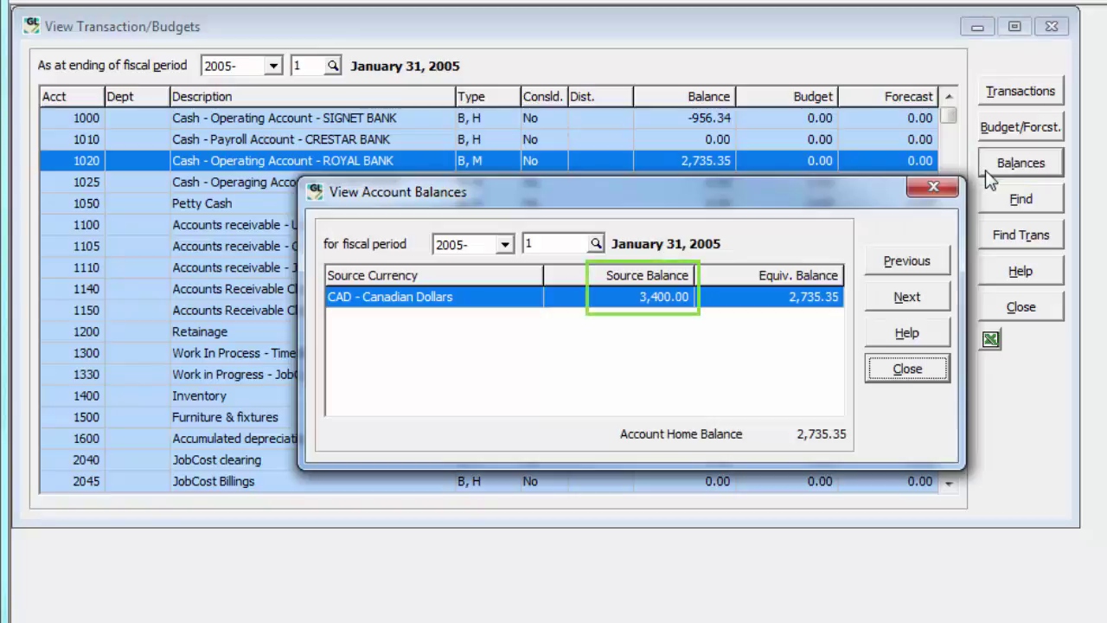